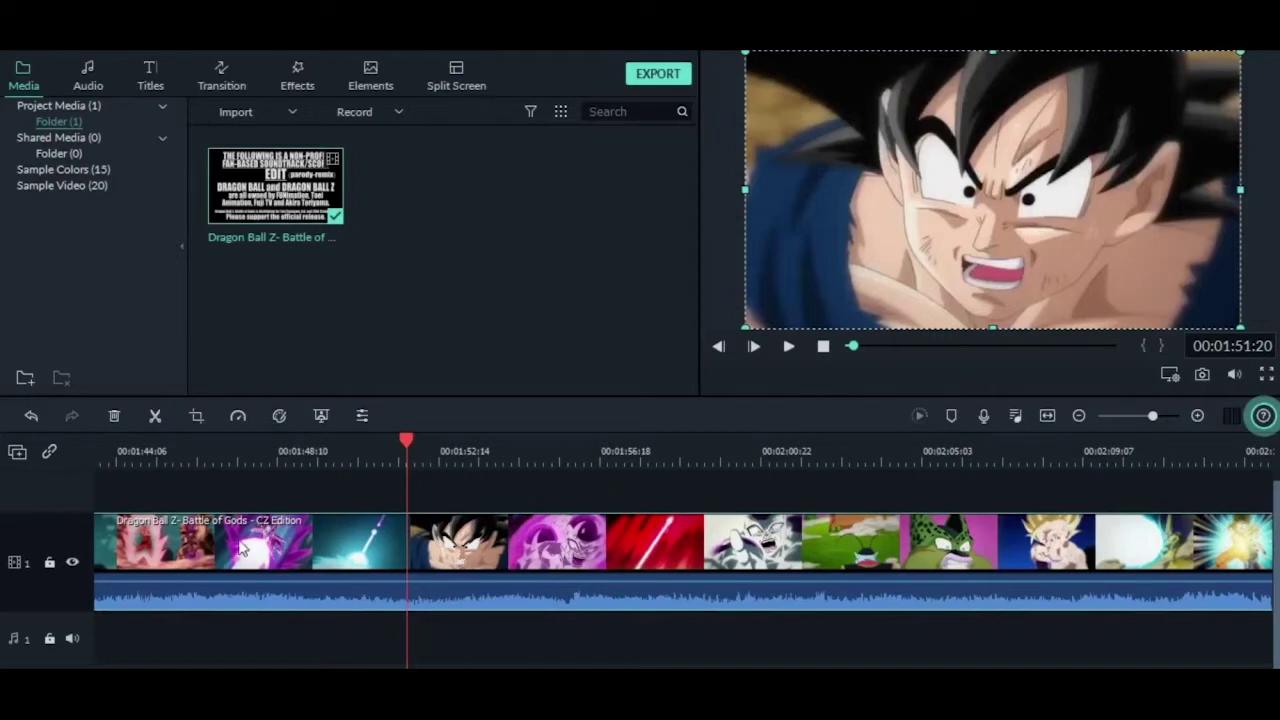
Delete the Dragon Ball Z clip from the timeline, leaving the timeline empty.
click(115, 418)
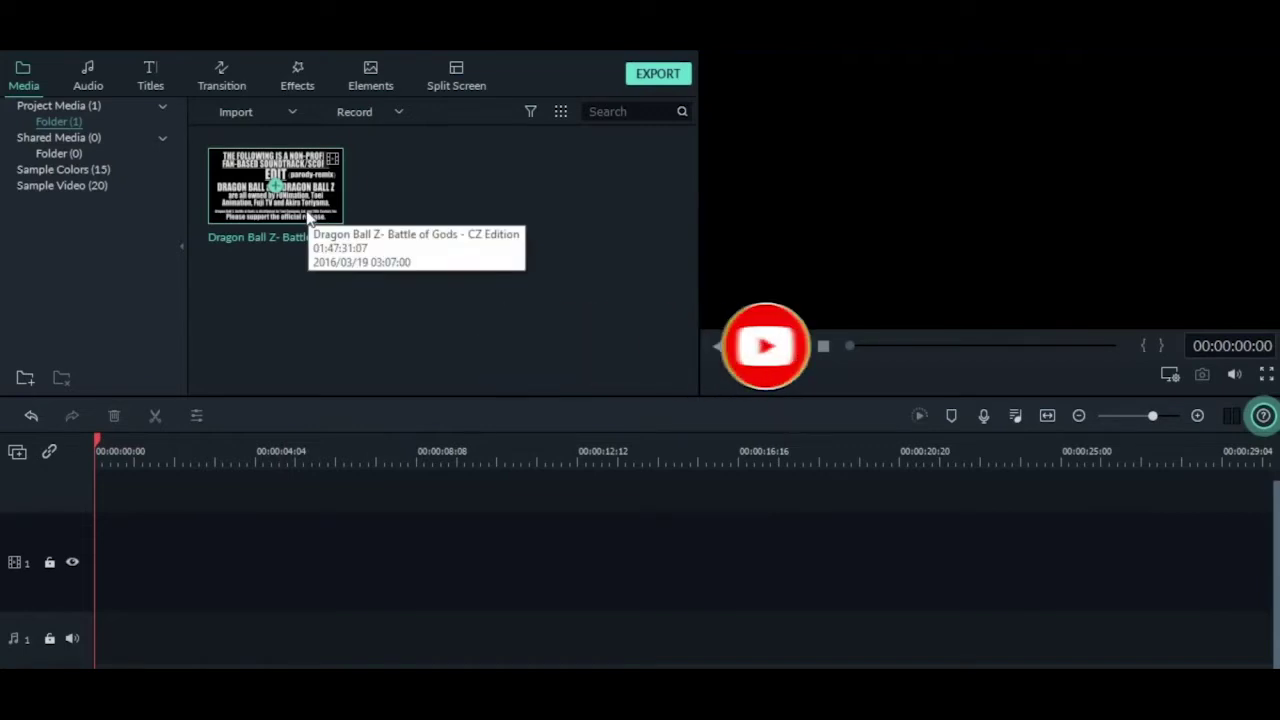
Delete the Dragon Ball Z video from the project media library and confirm the deletion.
right_click(309, 218)
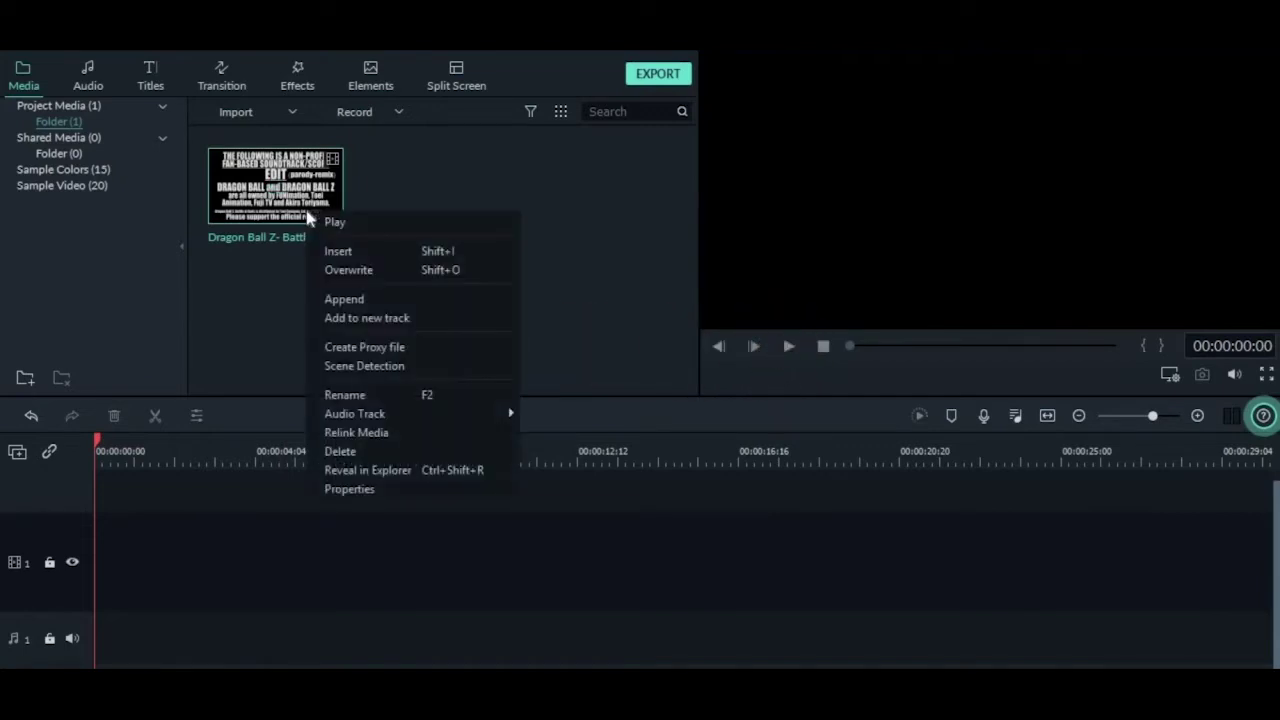
click(381, 452)
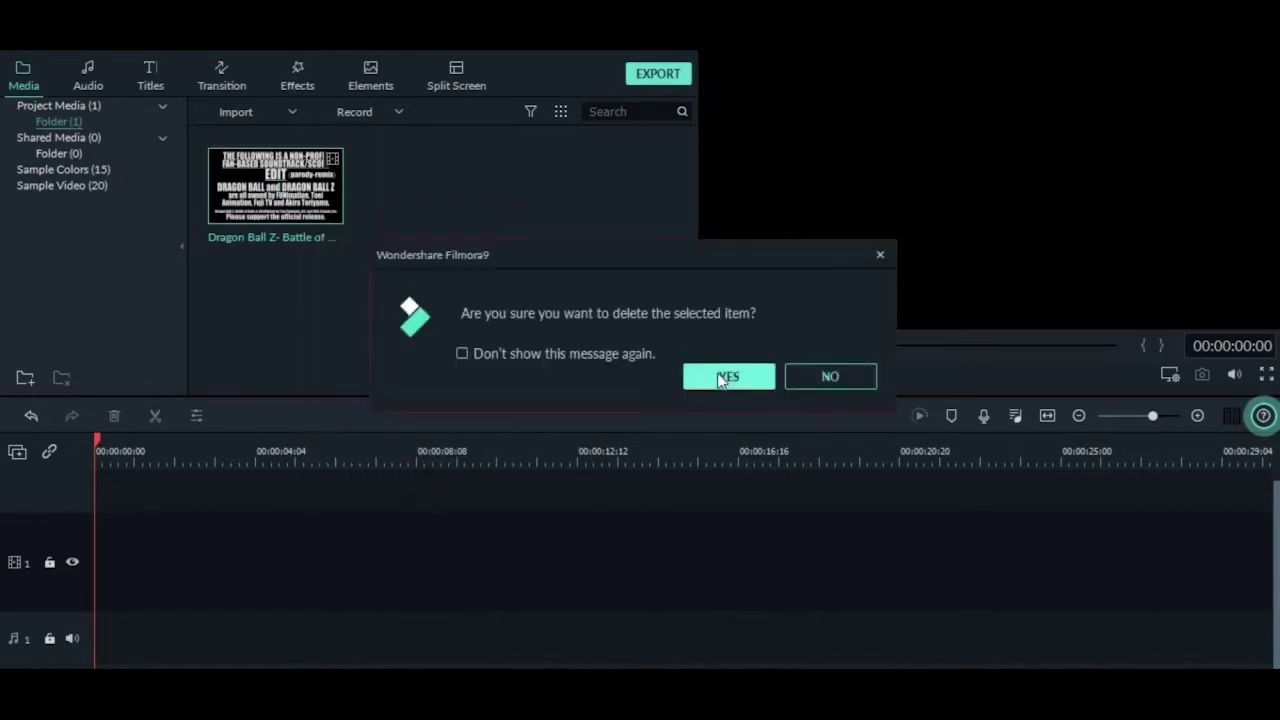
click(712, 372)
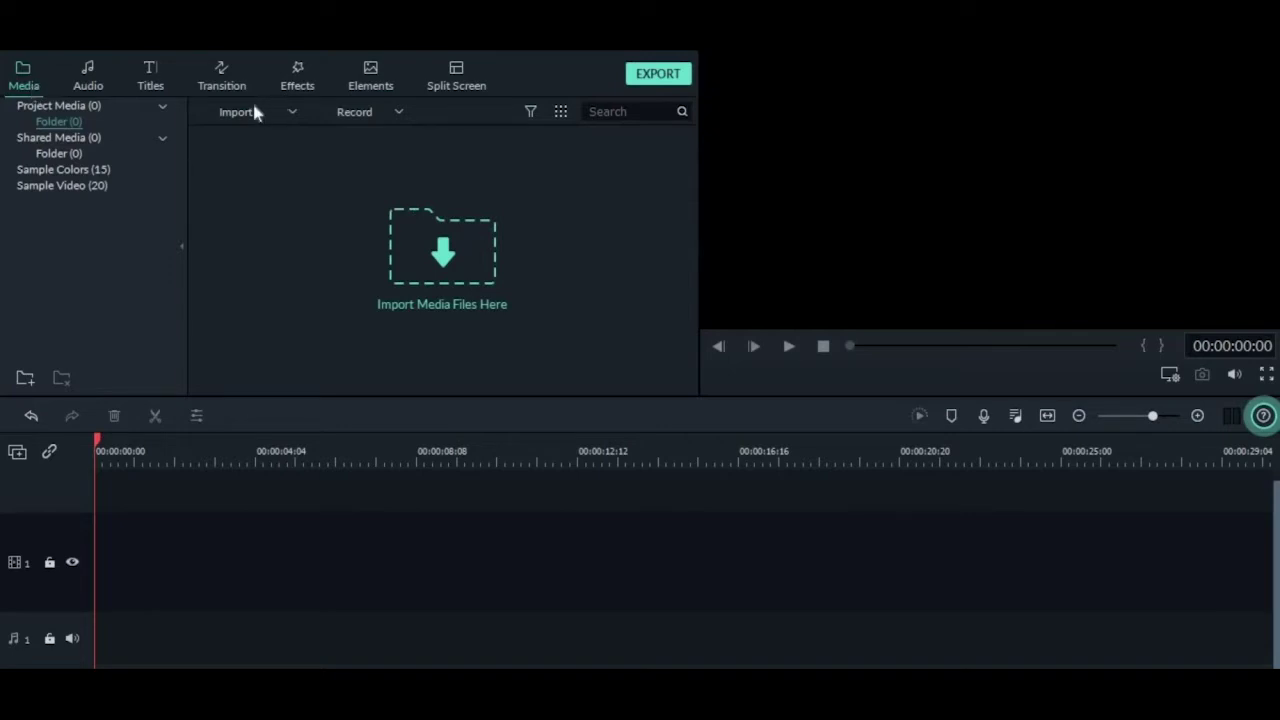
click(356, 115)
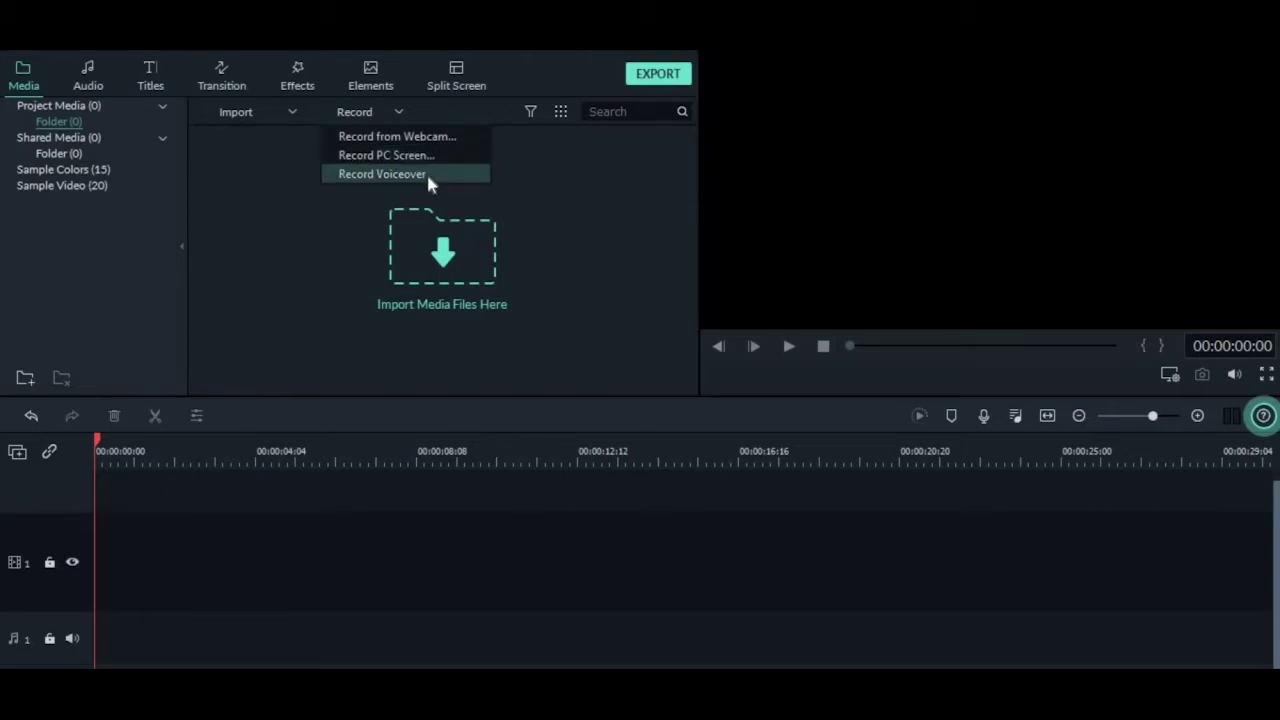
click(428, 176)
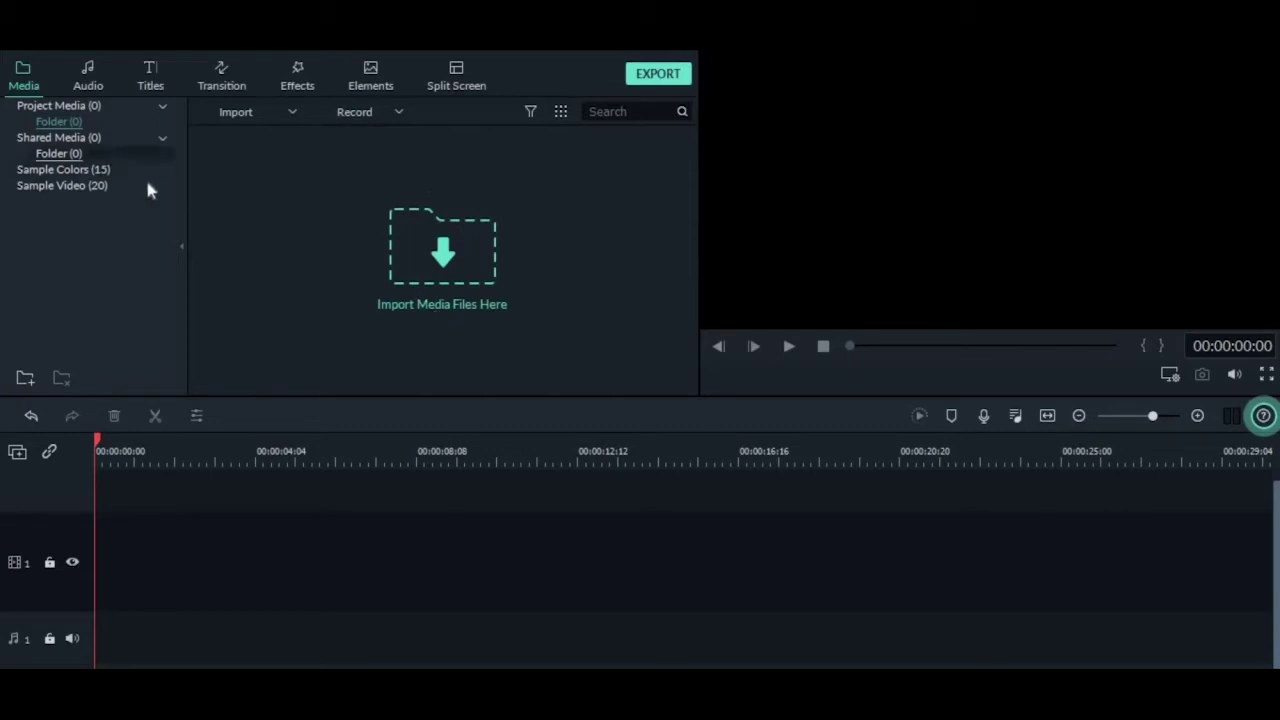
click(76, 176)
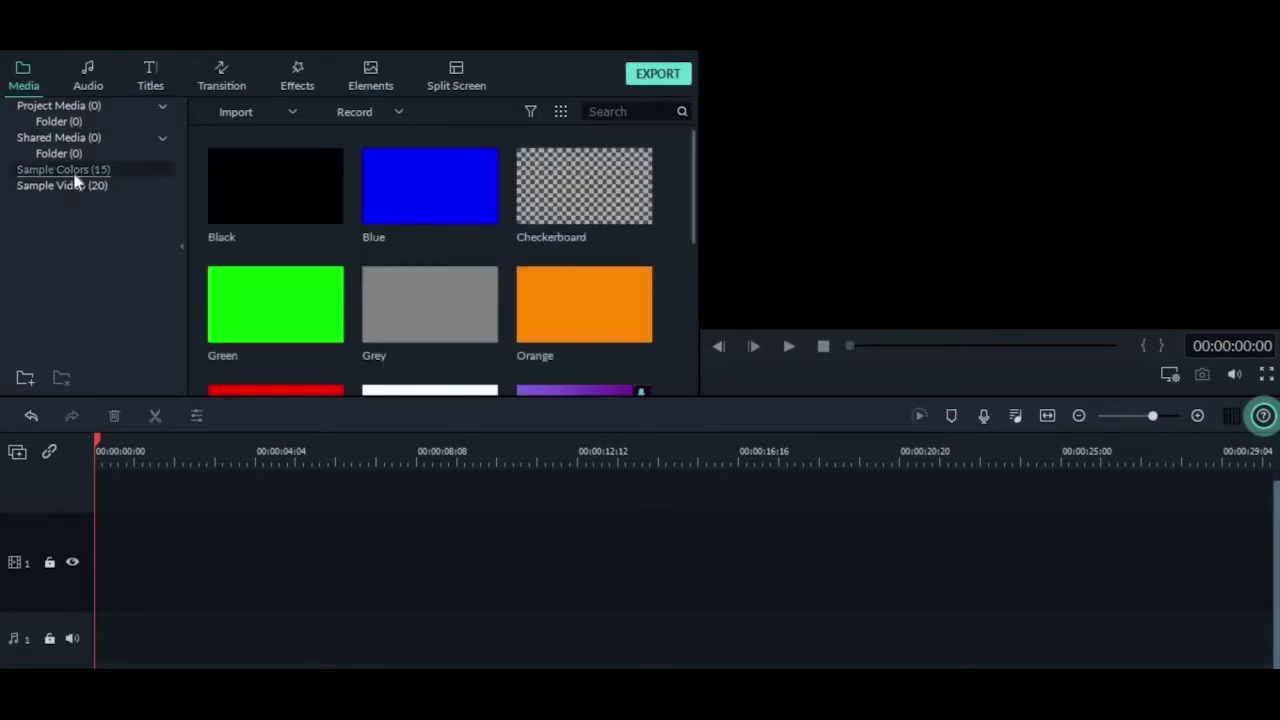
click(77, 187)
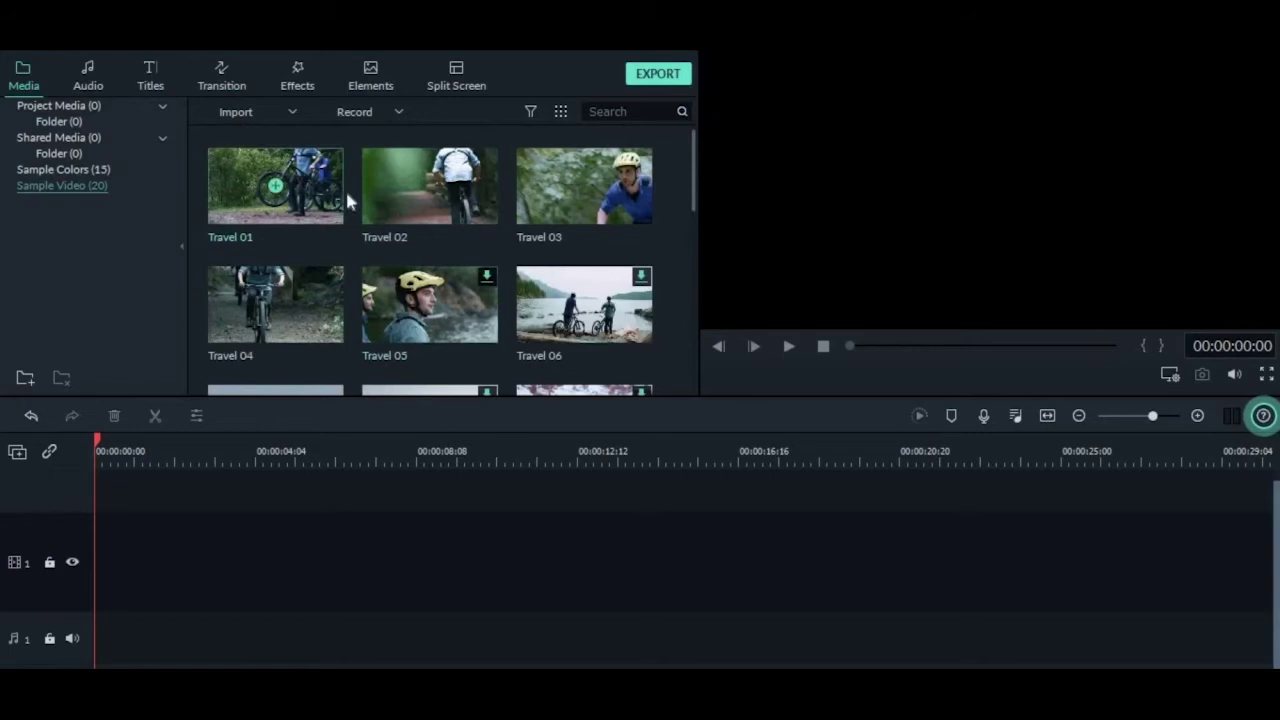
mouse_move(275, 186)
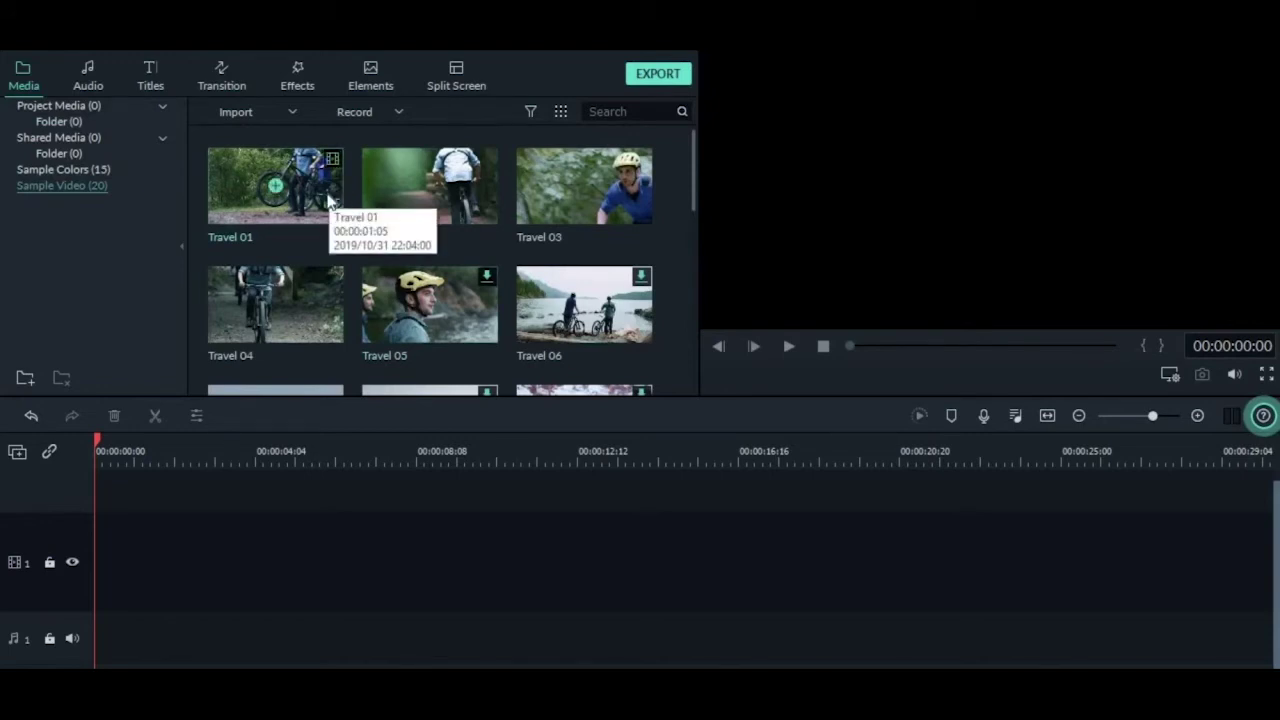
click(329, 200)
double_click(329, 200)
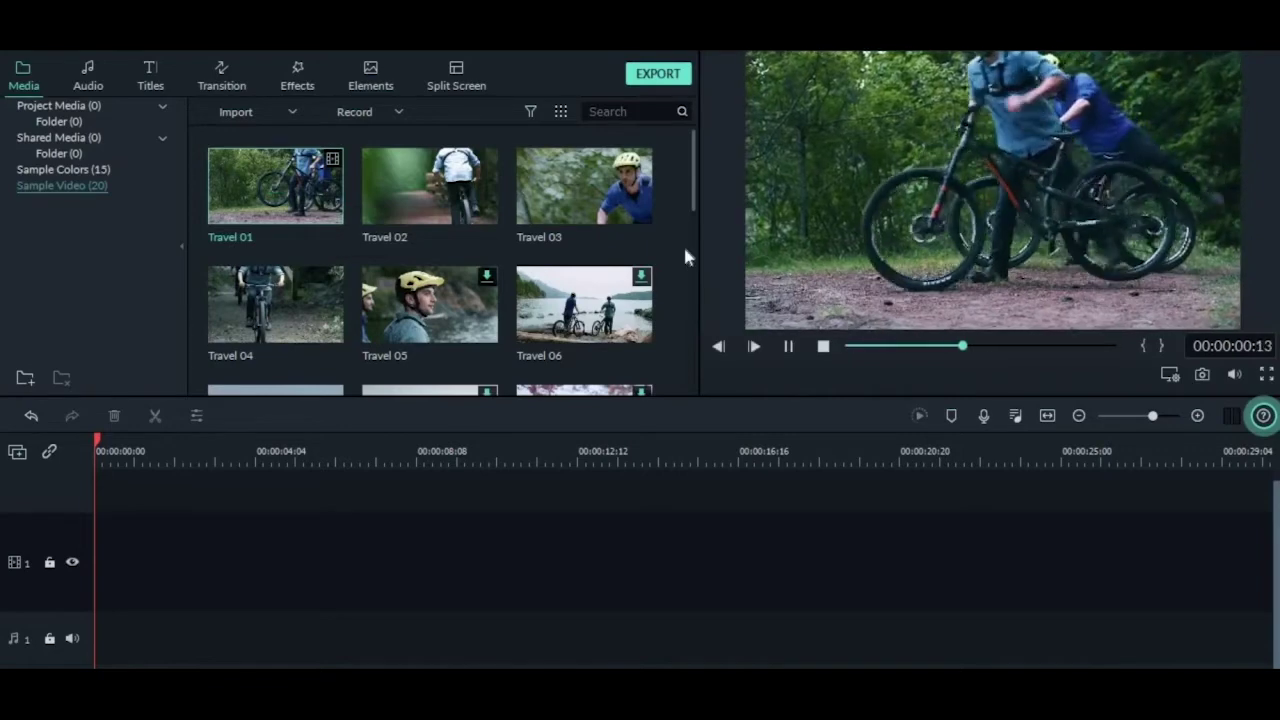
double_click(464, 213)
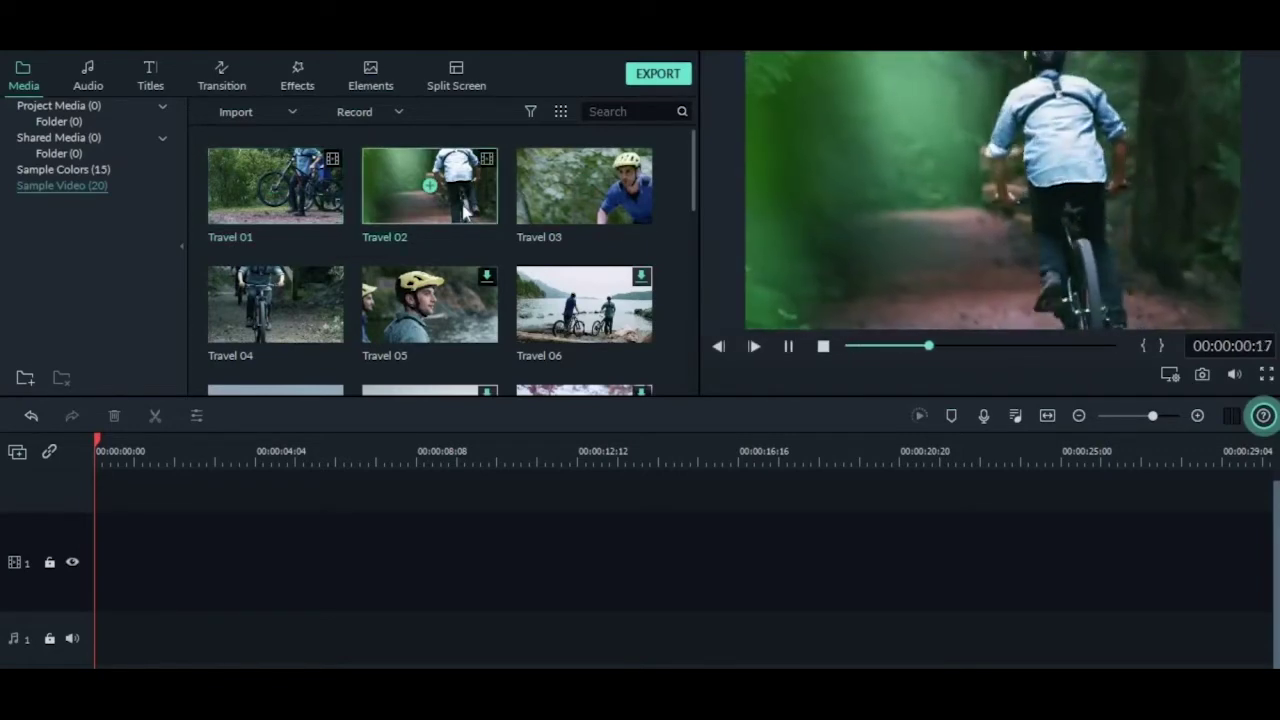
double_click(564, 214)
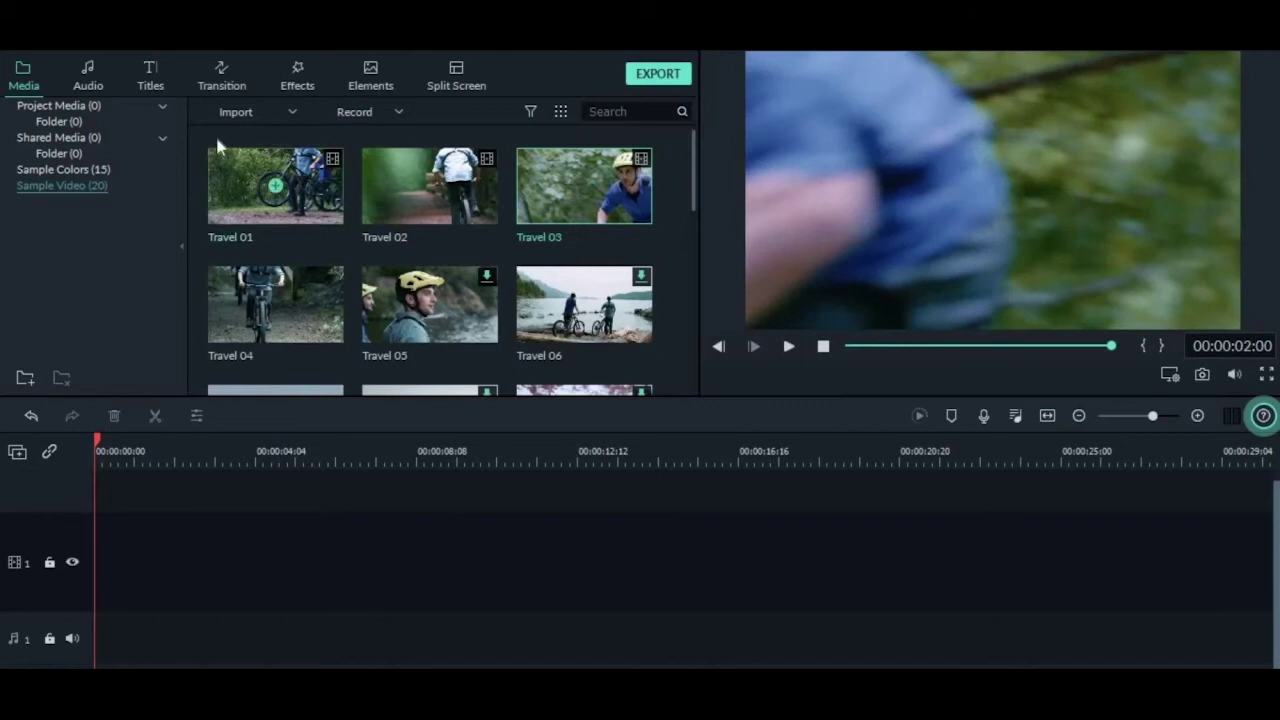
click(215, 133)
click(68, 105)
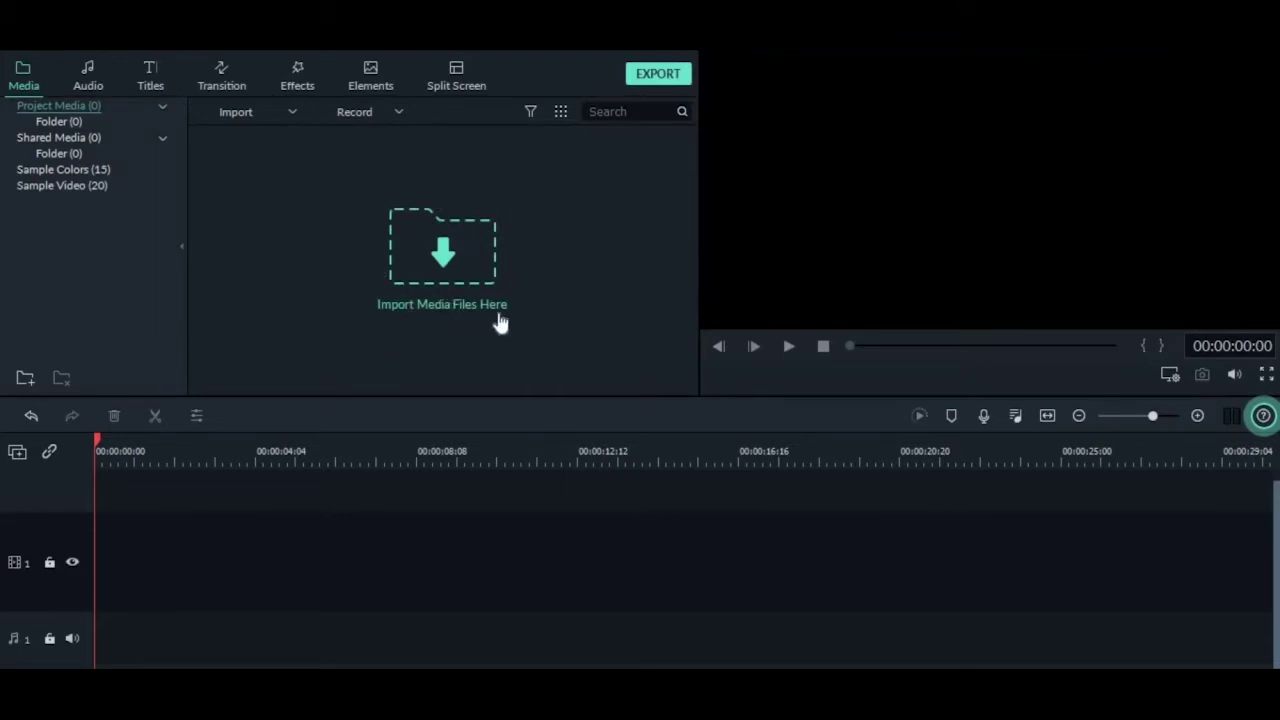
Import the laakshi video from Desktop > Laakshii into the media library.
click(461, 271)
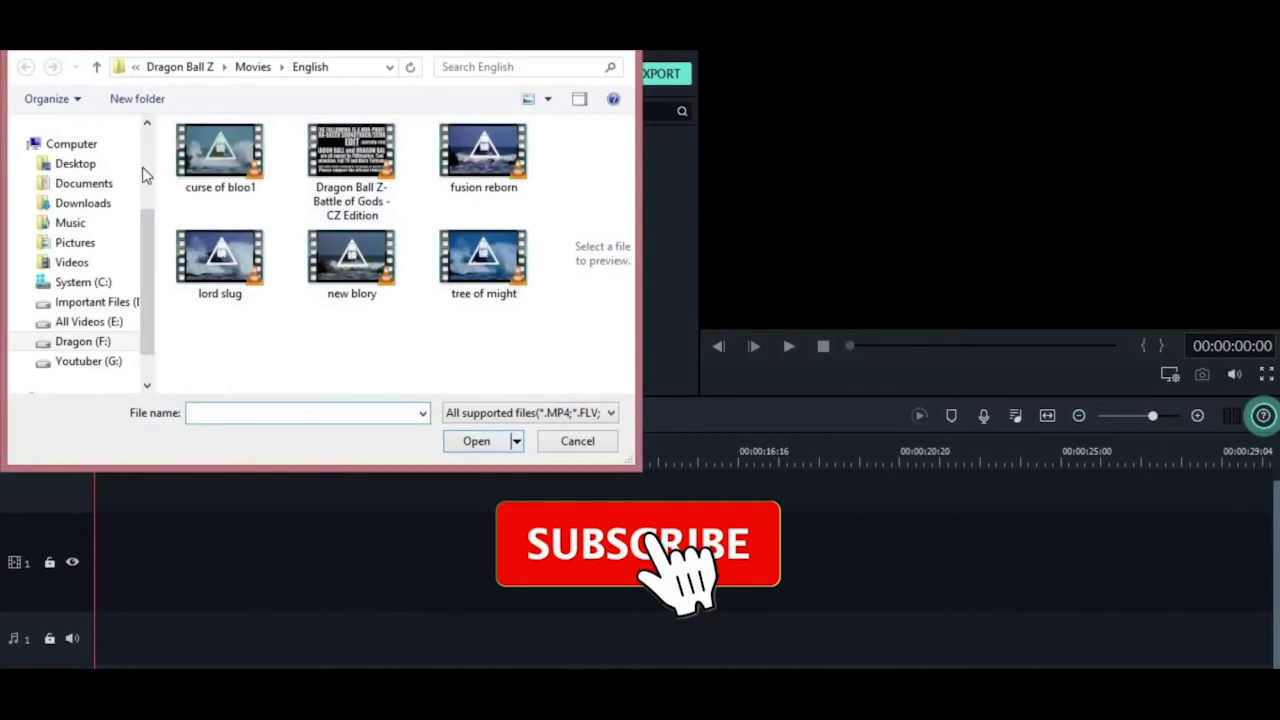
click(120, 166)
double_click(245, 272)
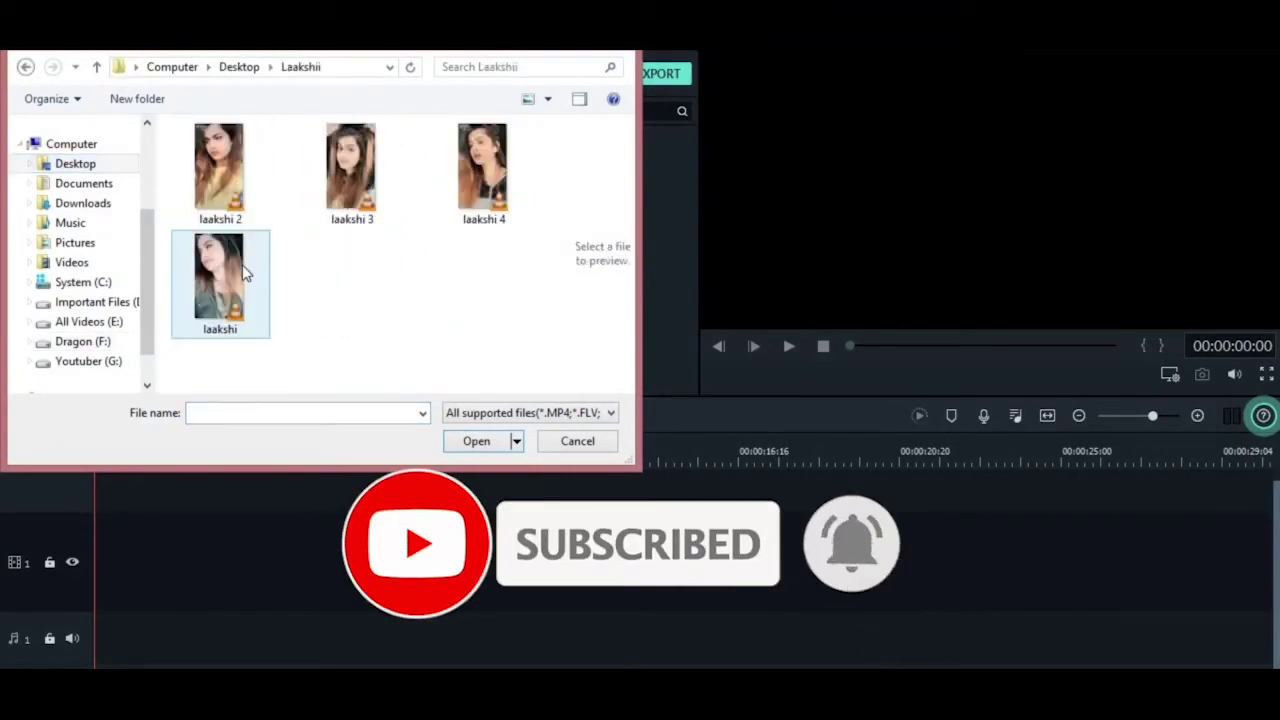
click(245, 272)
double_click(245, 272)
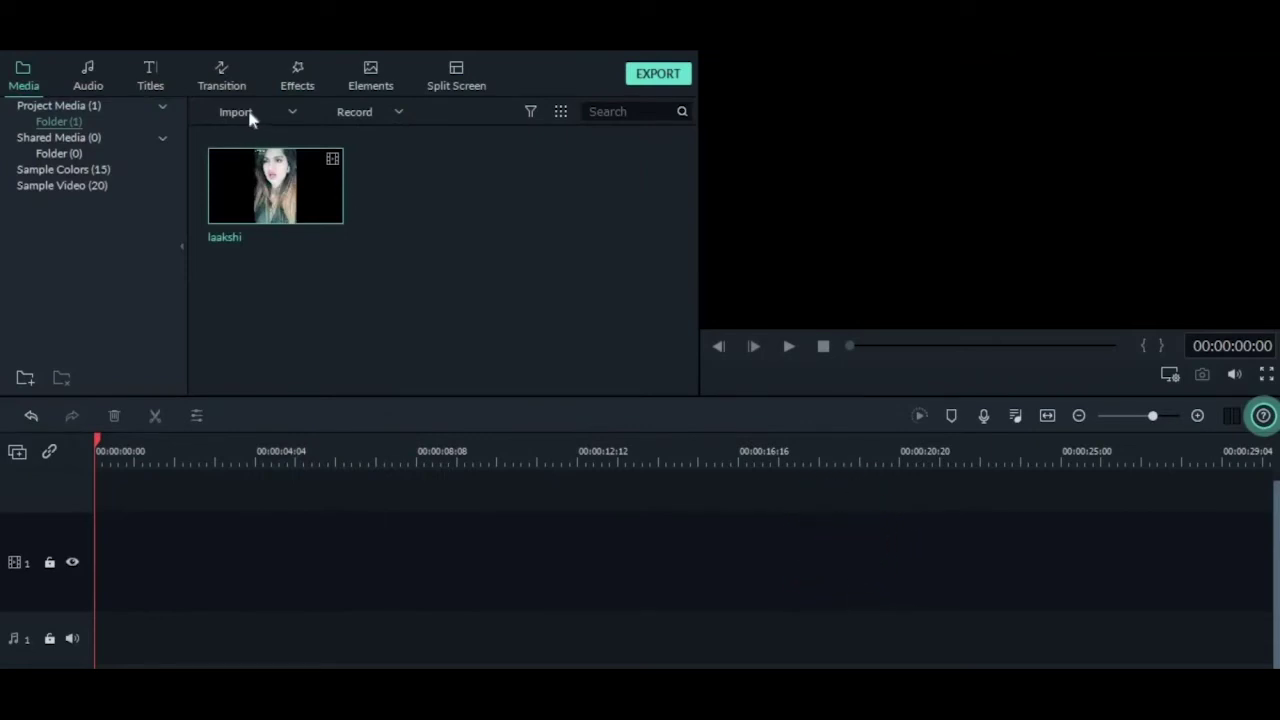
Import a song from the Music folder into the media library.
click(502, 246)
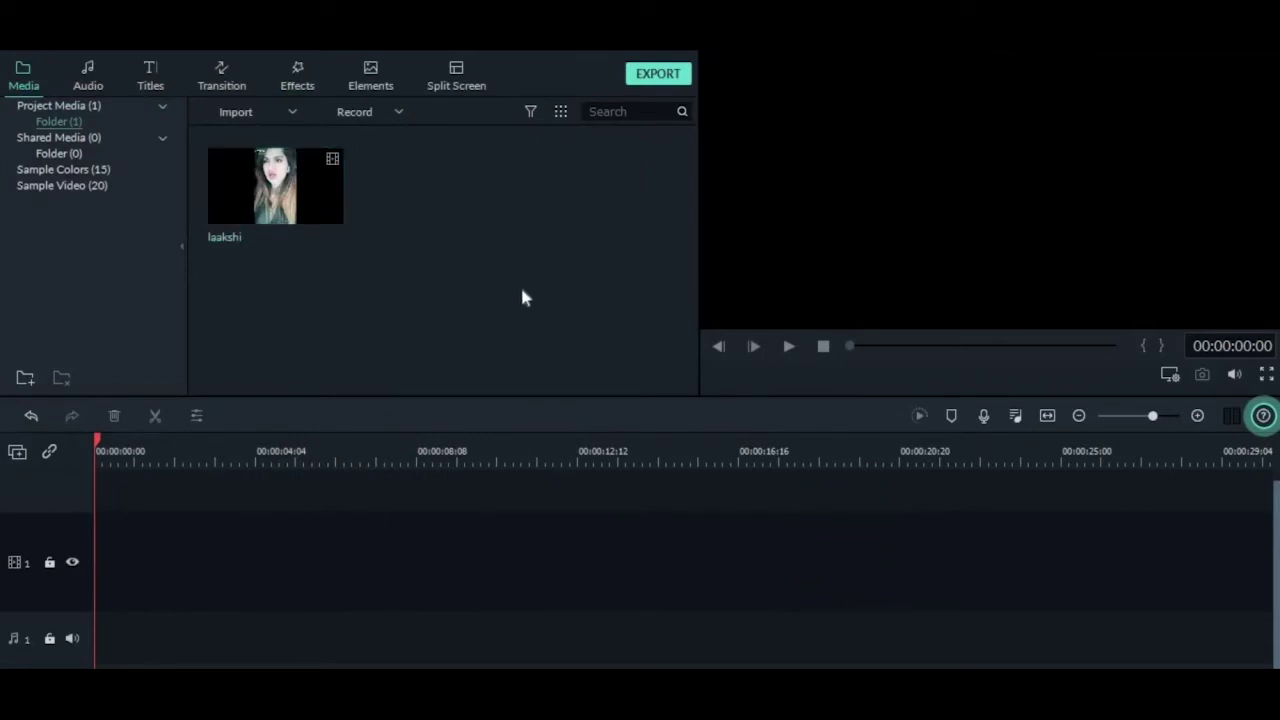
double_click(490, 287)
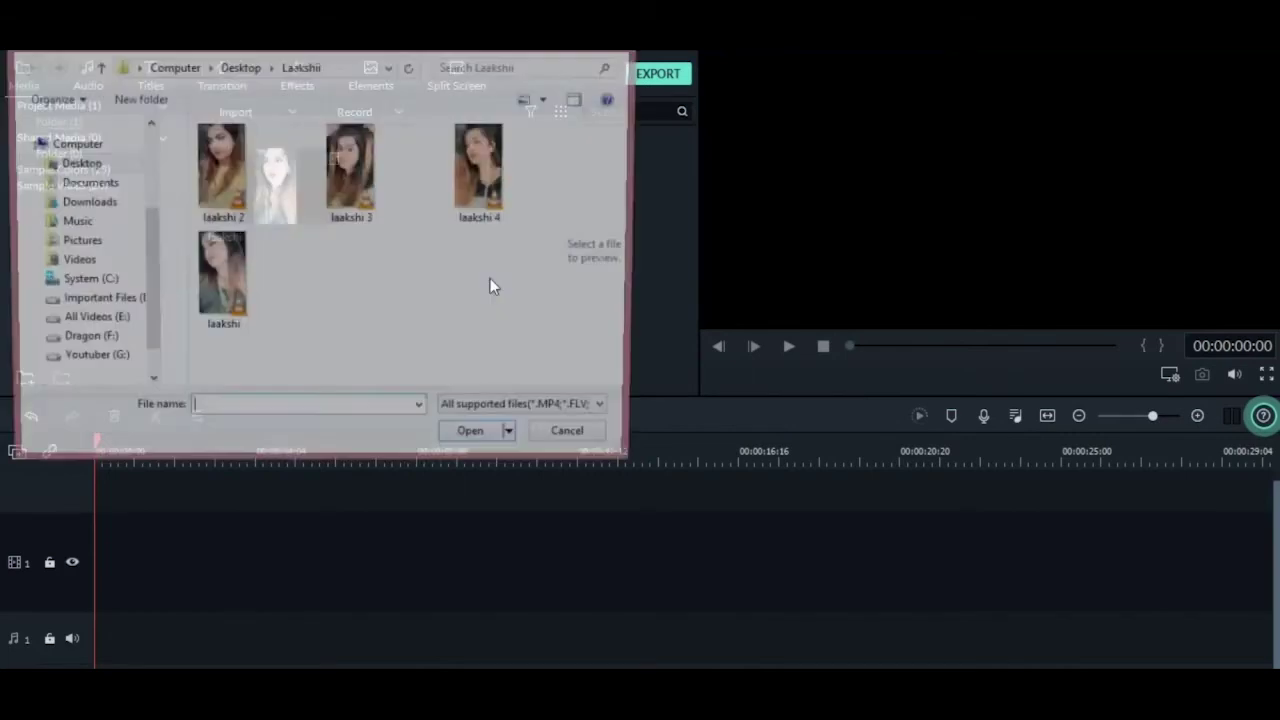
click(251, 133)
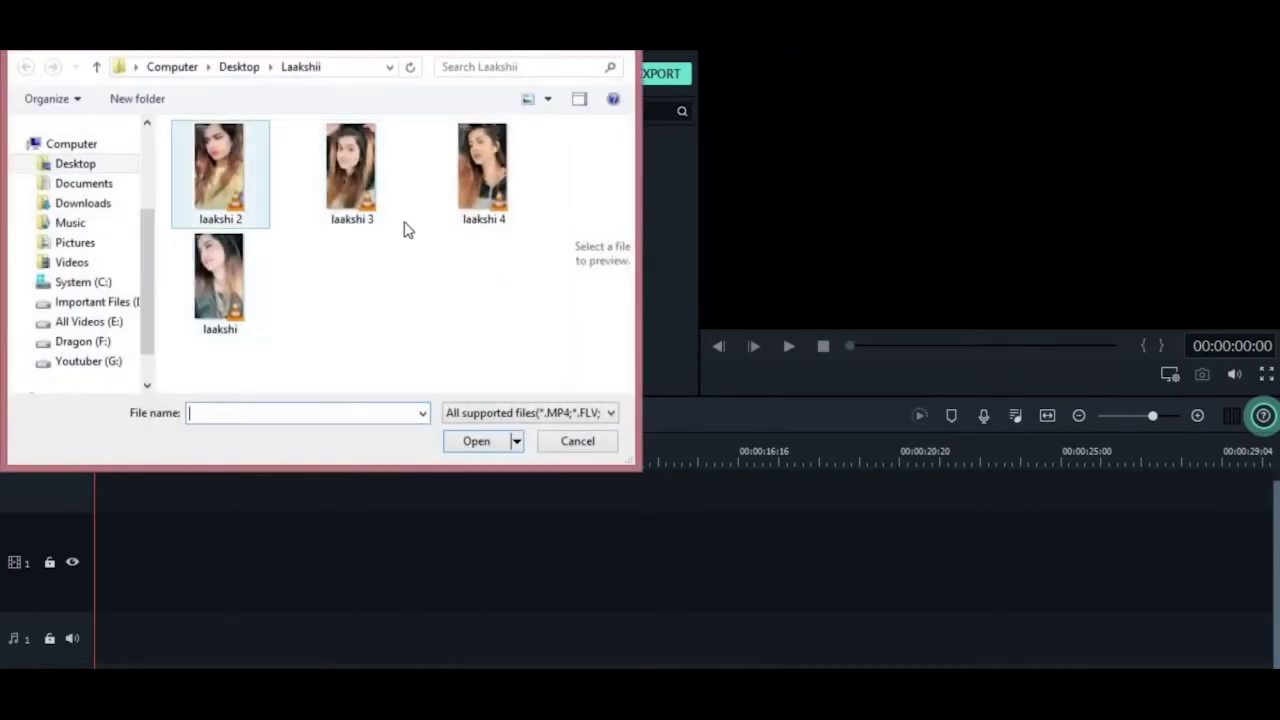
click(91, 230)
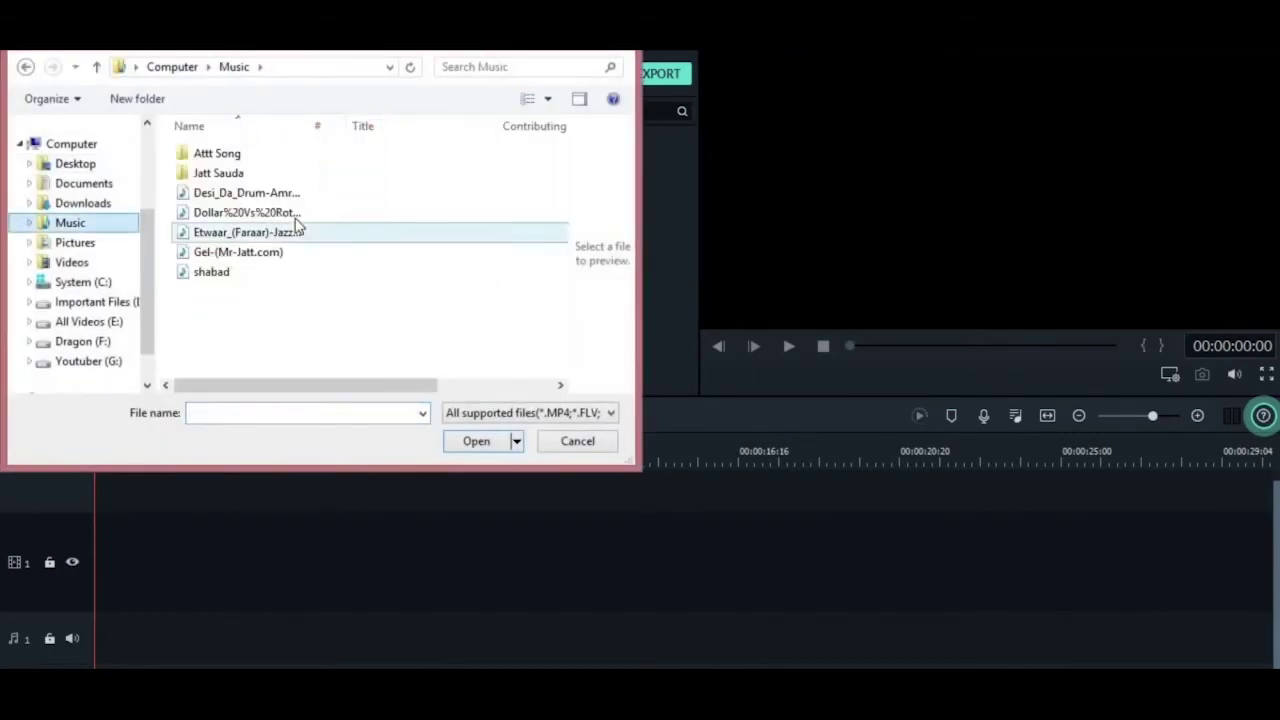
key(Escape)
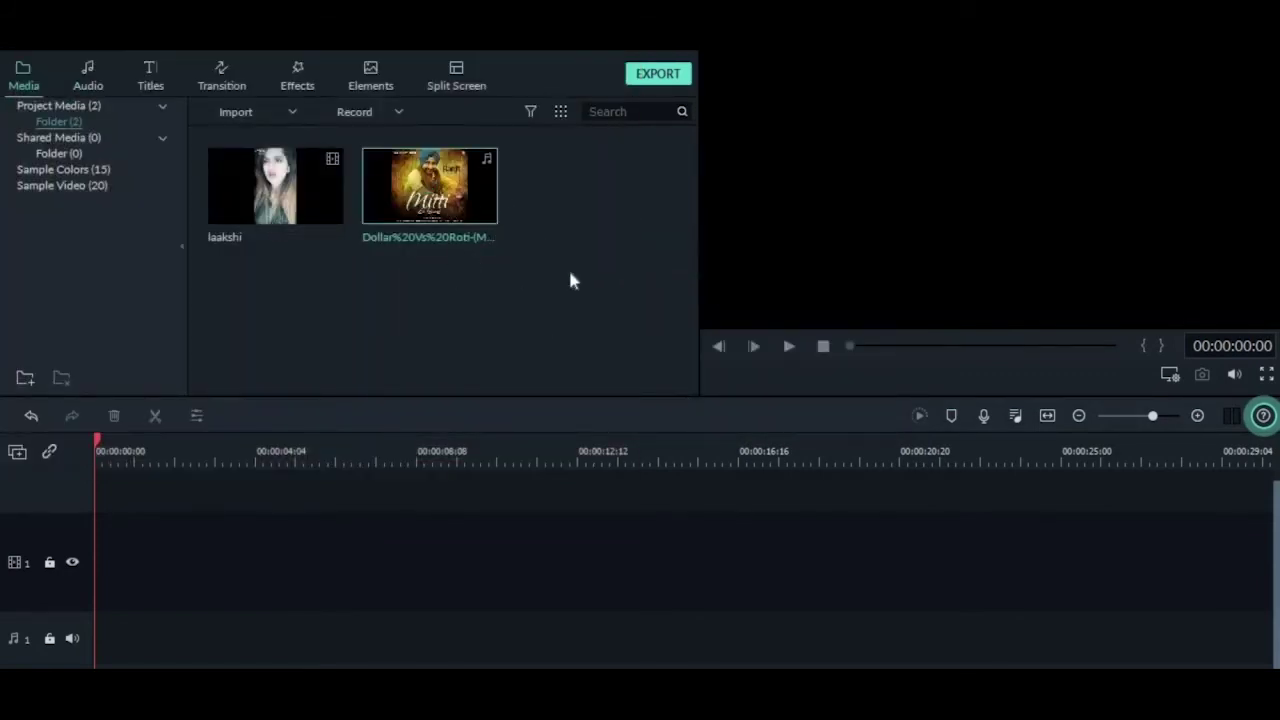
Import image 489442 from Pictures > Spider-Man into the media library.
double_click(607, 285)
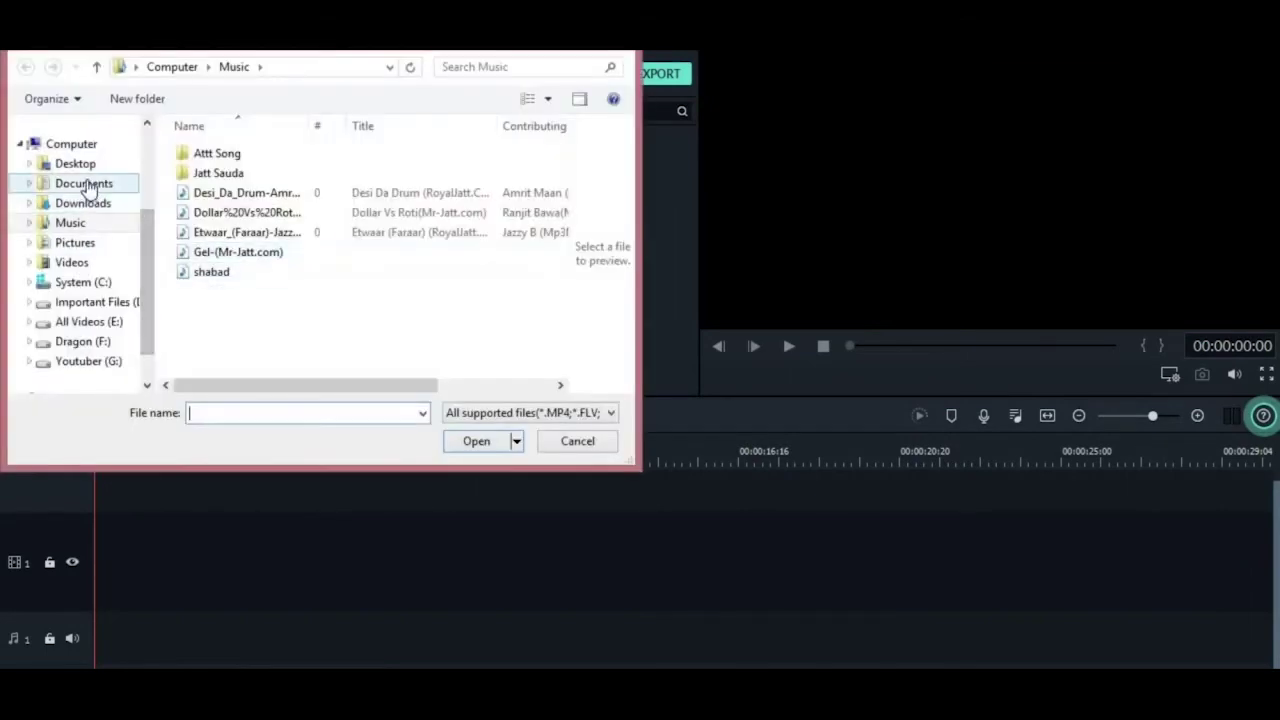
click(75, 242)
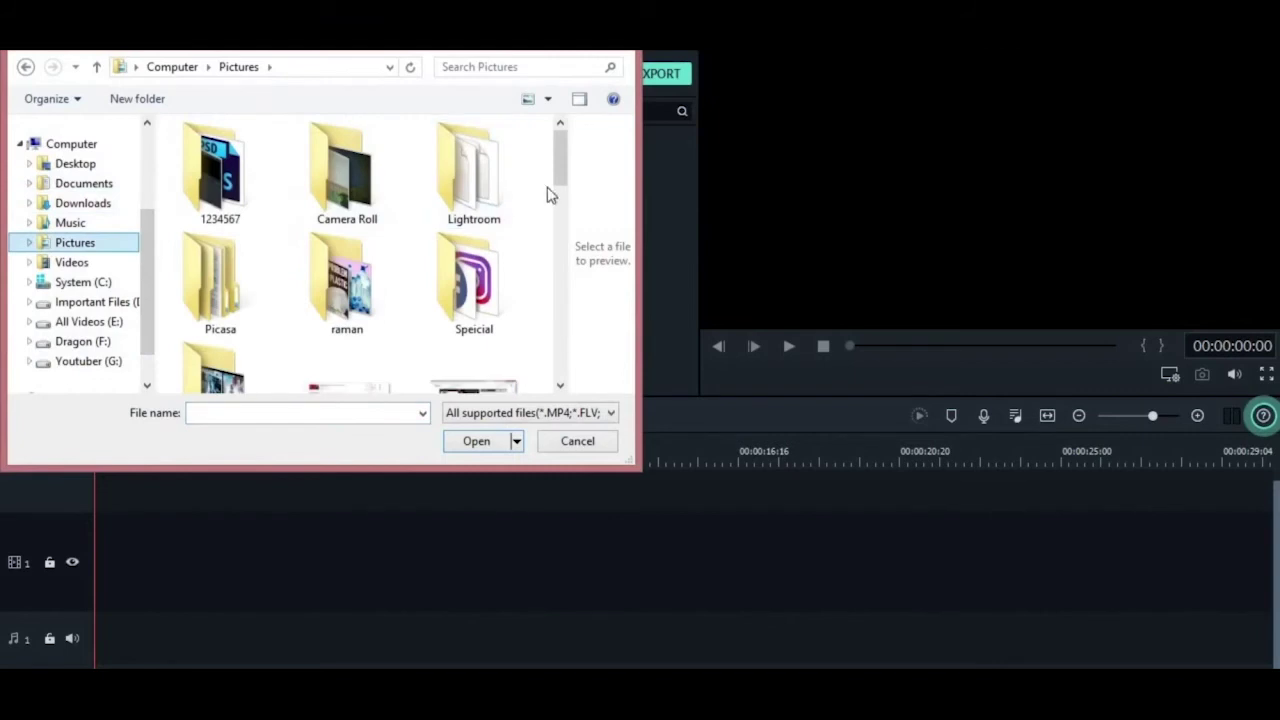
scroll(561, 195, down, 1)
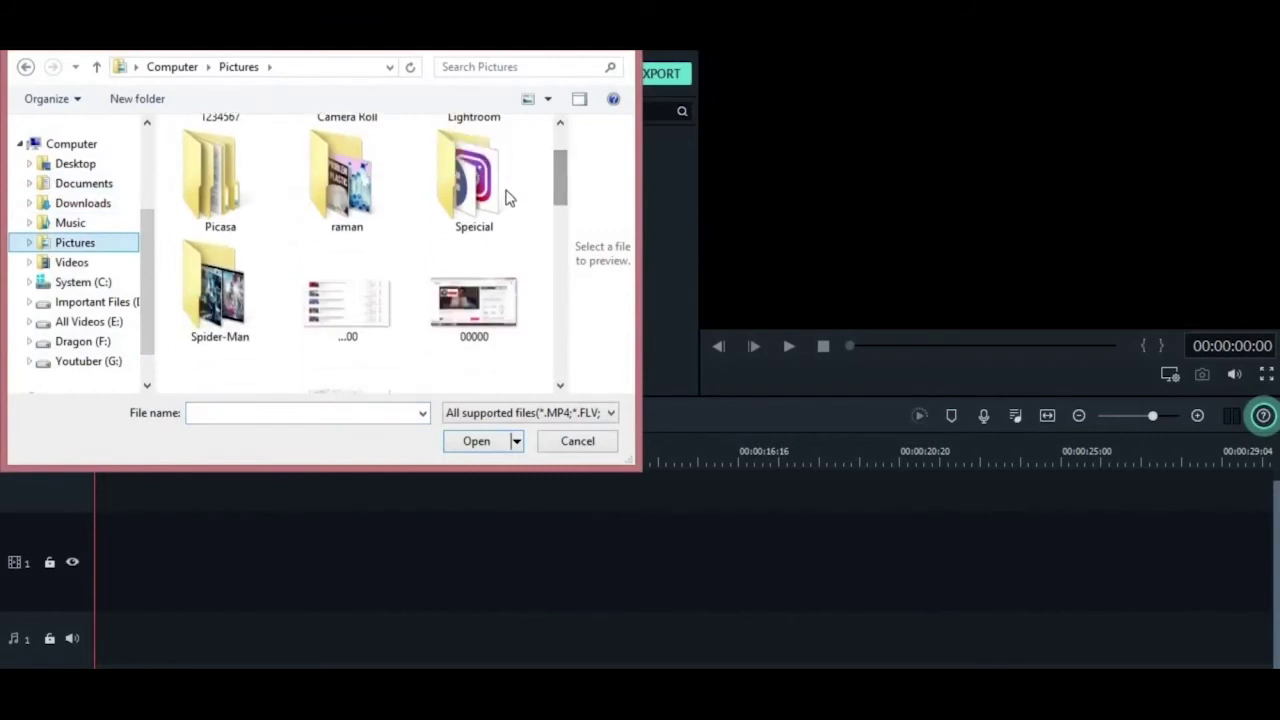
double_click(265, 283)
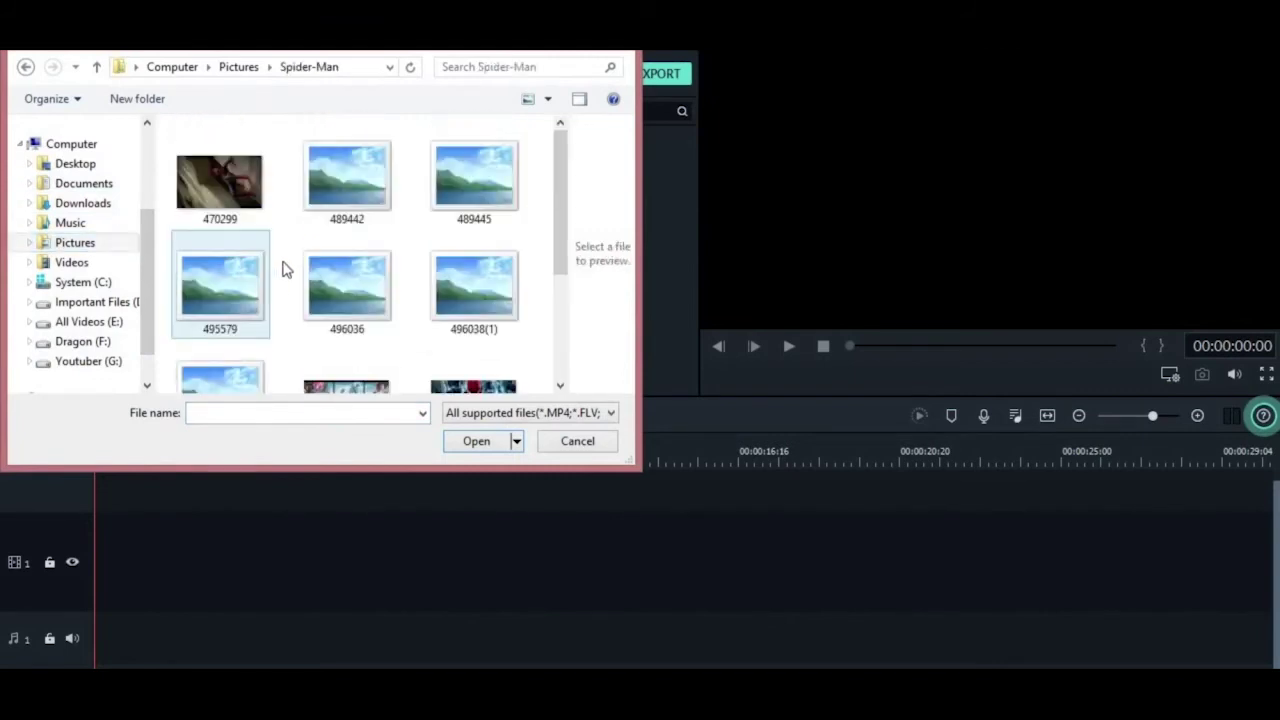
double_click(347, 205)
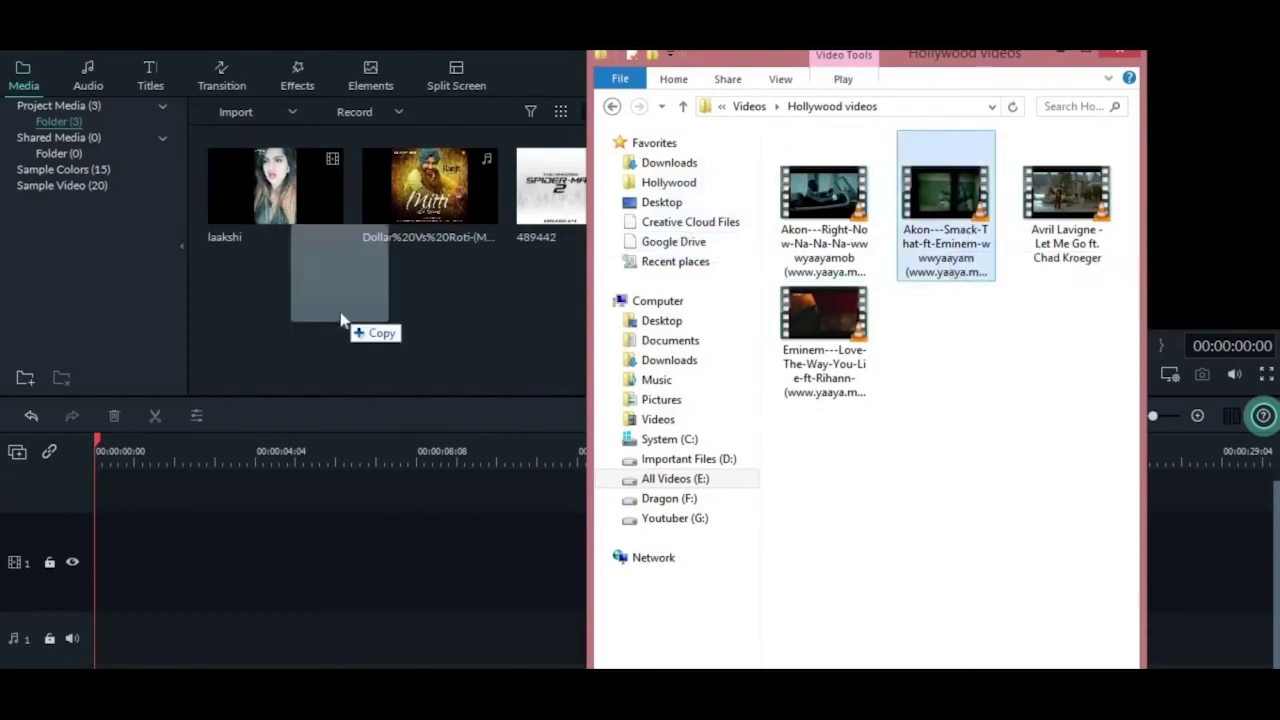
Drag the Akon 'Smack That' video from Explorer's Hollywood videos folder into the media library.
drag(968, 232, 340, 320)
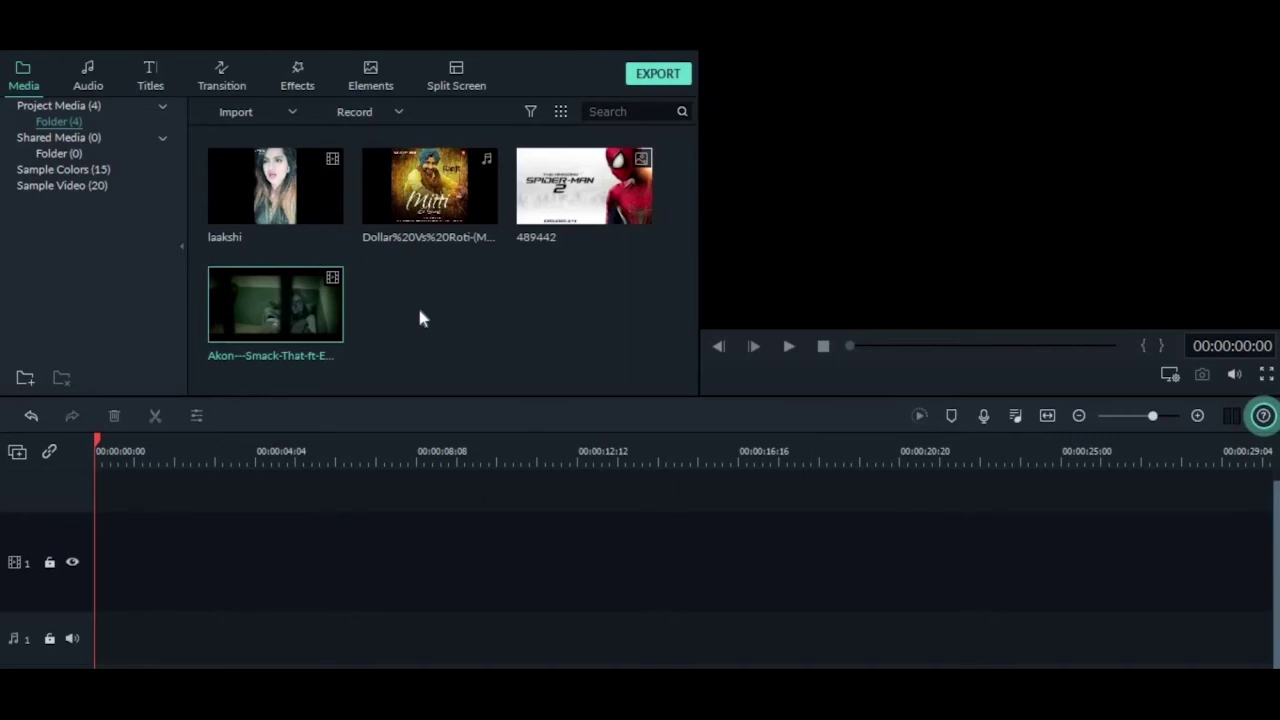
Place the laakshi clip on the video track and preview about eight seconds of it.
mouse_move(276, 304)
mouse_move(262, 190)
mouse_down()
mouse_move(143, 588)
mouse_move(100, 576)
mouse_up()
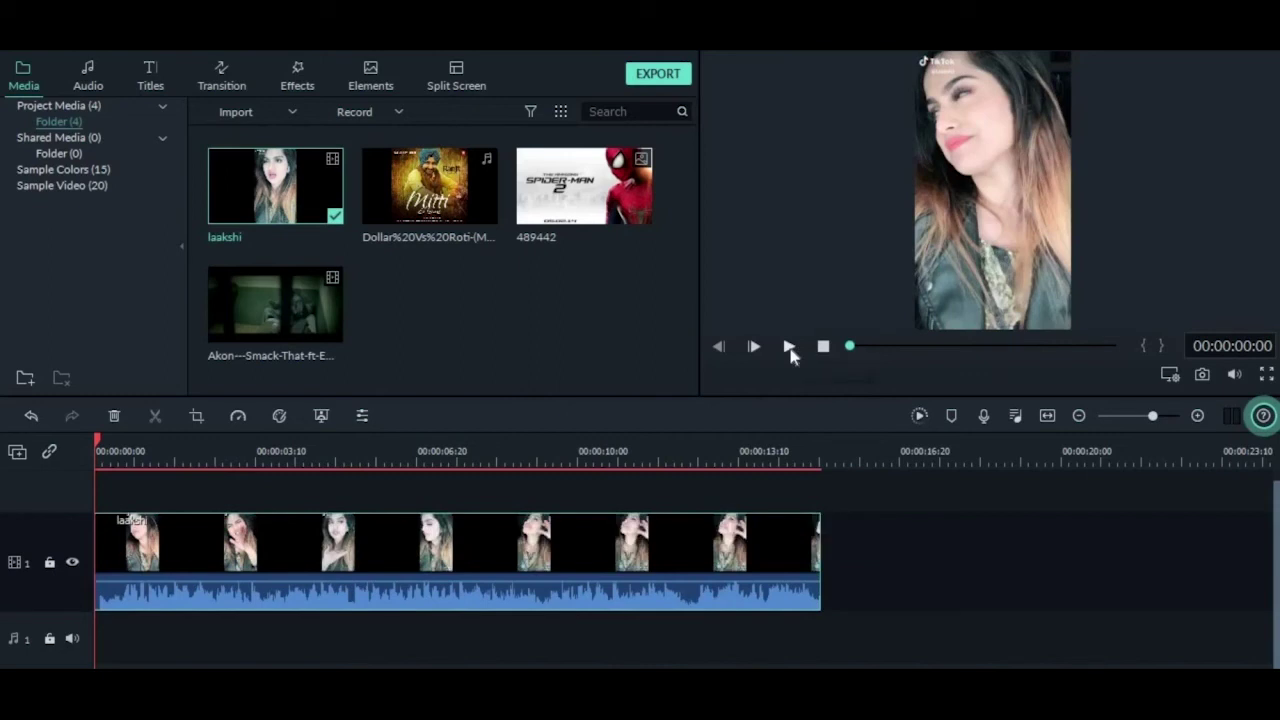
click(789, 347)
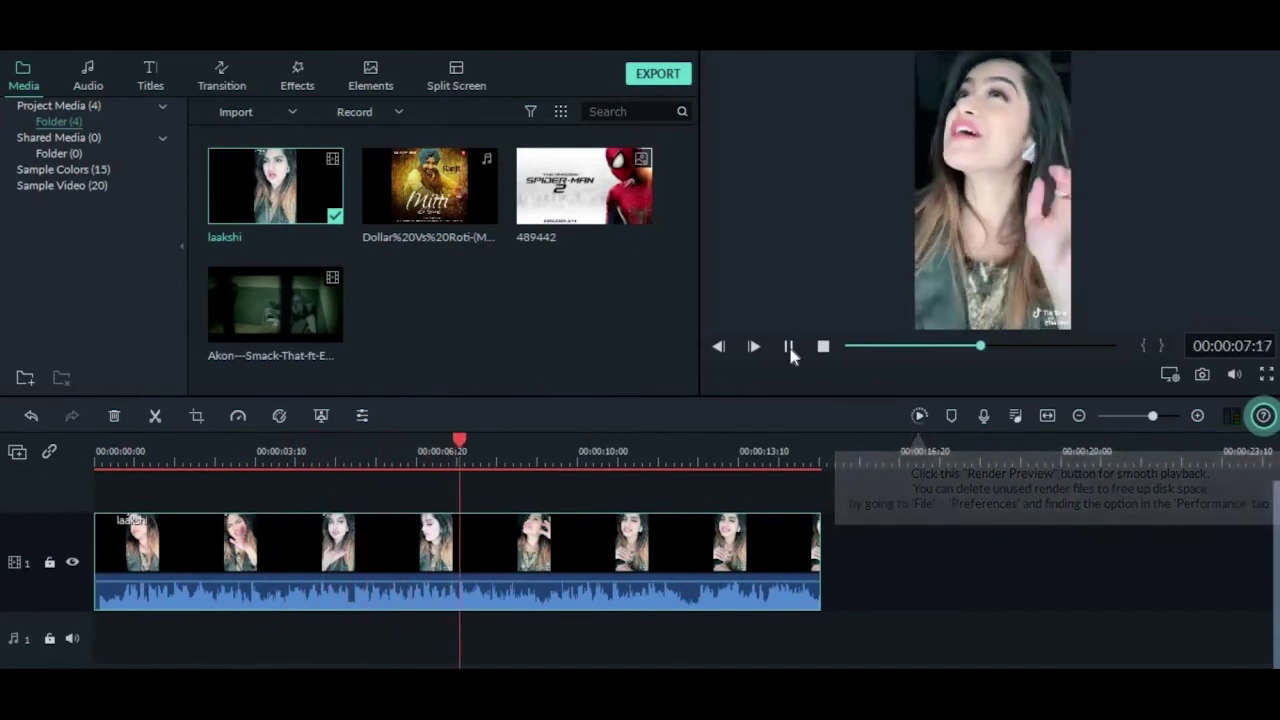
click(789, 346)
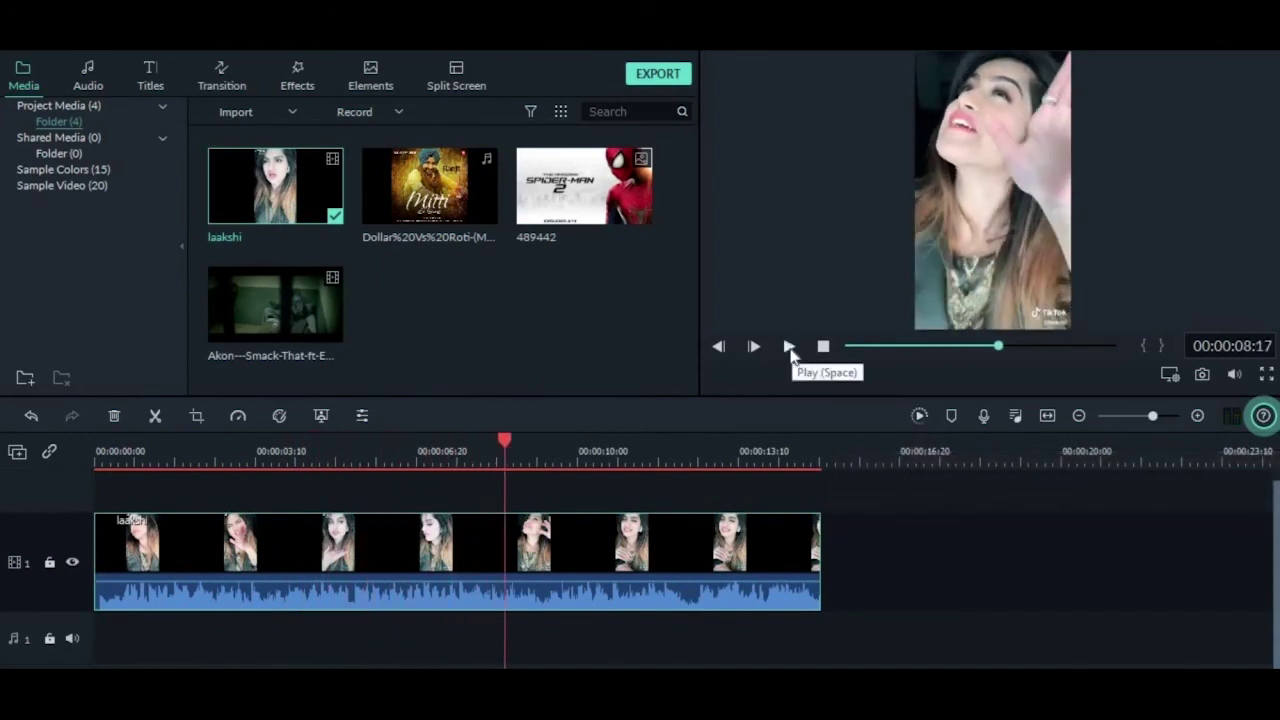